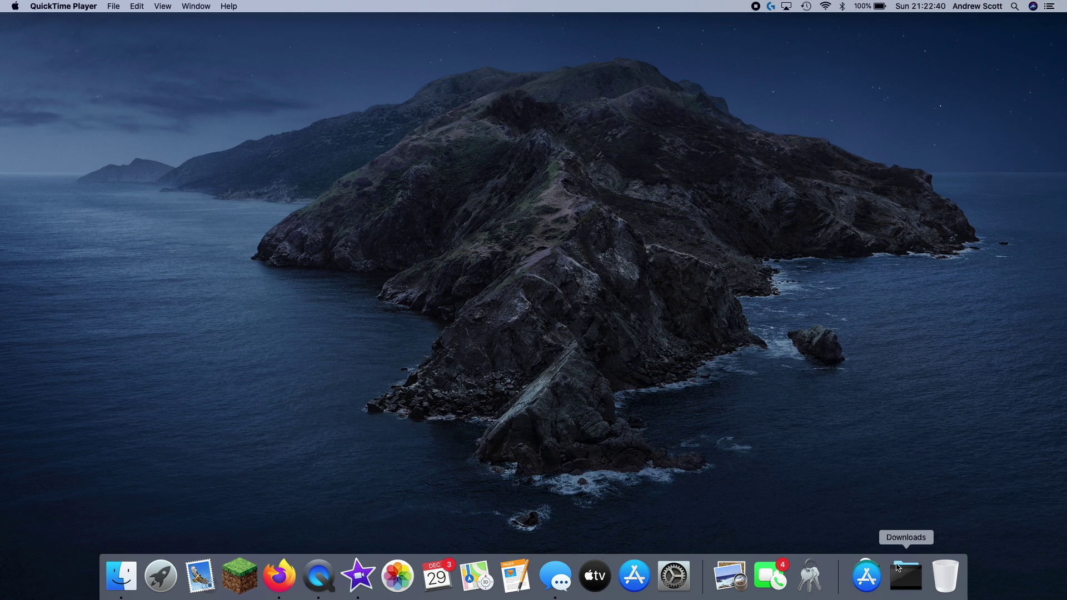
Launch Disk Utility from the Utilities folder in the Dock's Applications stack.
click(869, 575)
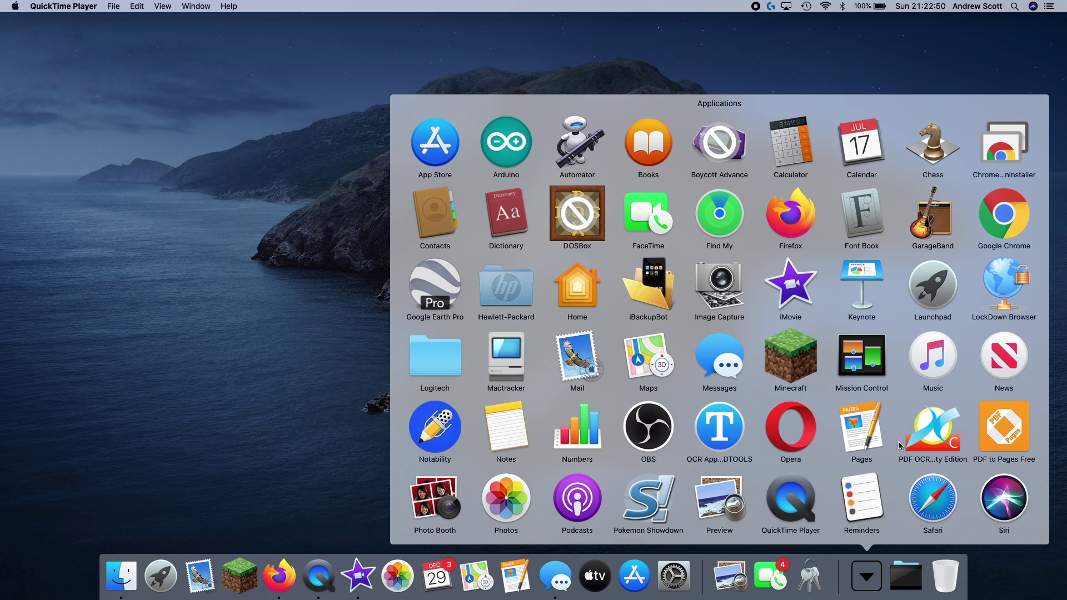
scroll(737, 482, down, 3)
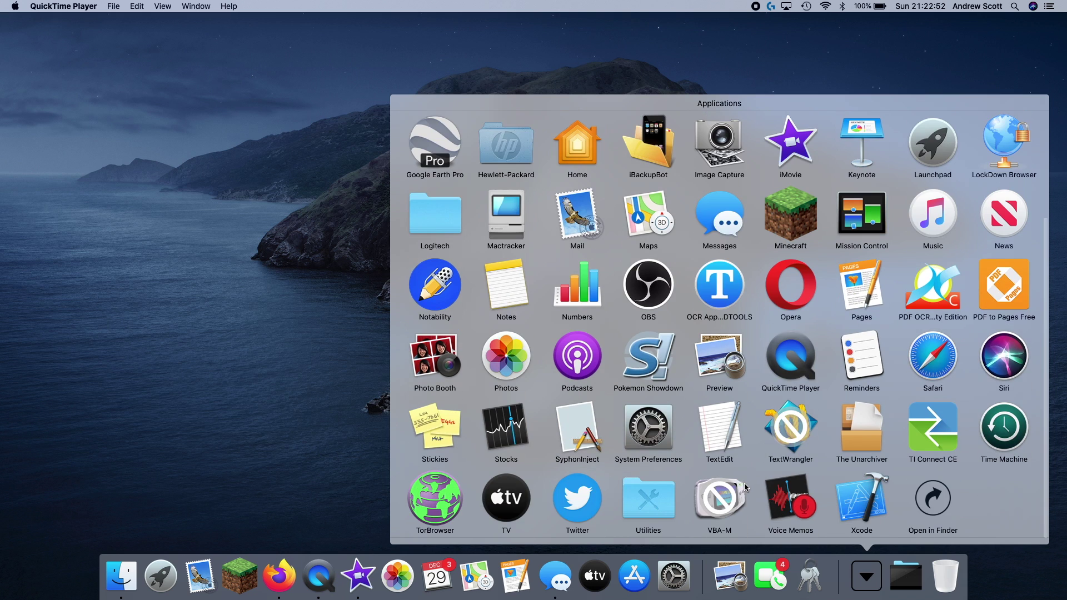
click(640, 506)
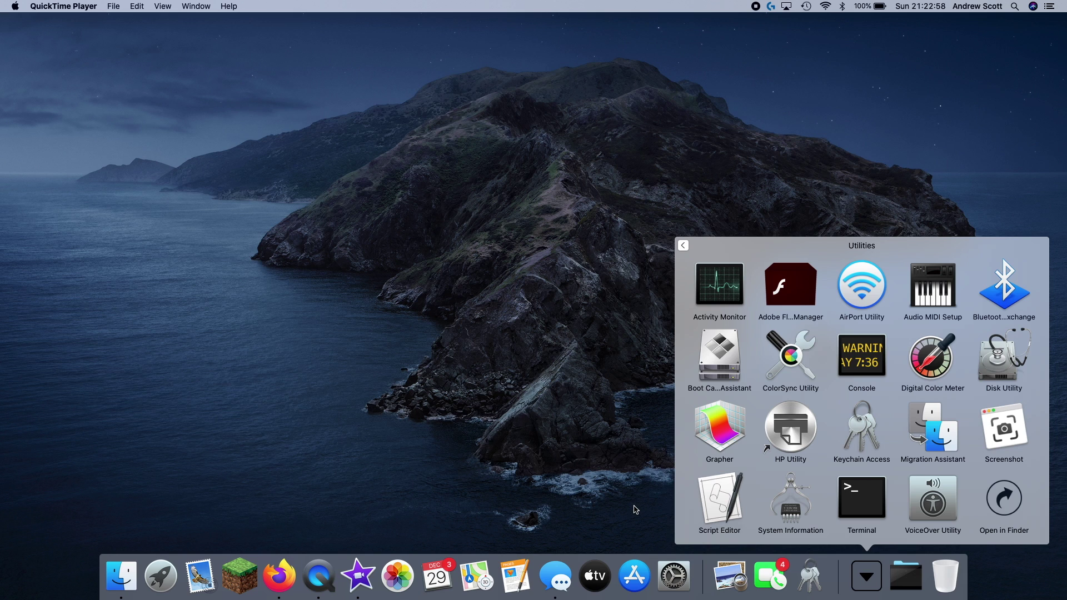
click(996, 360)
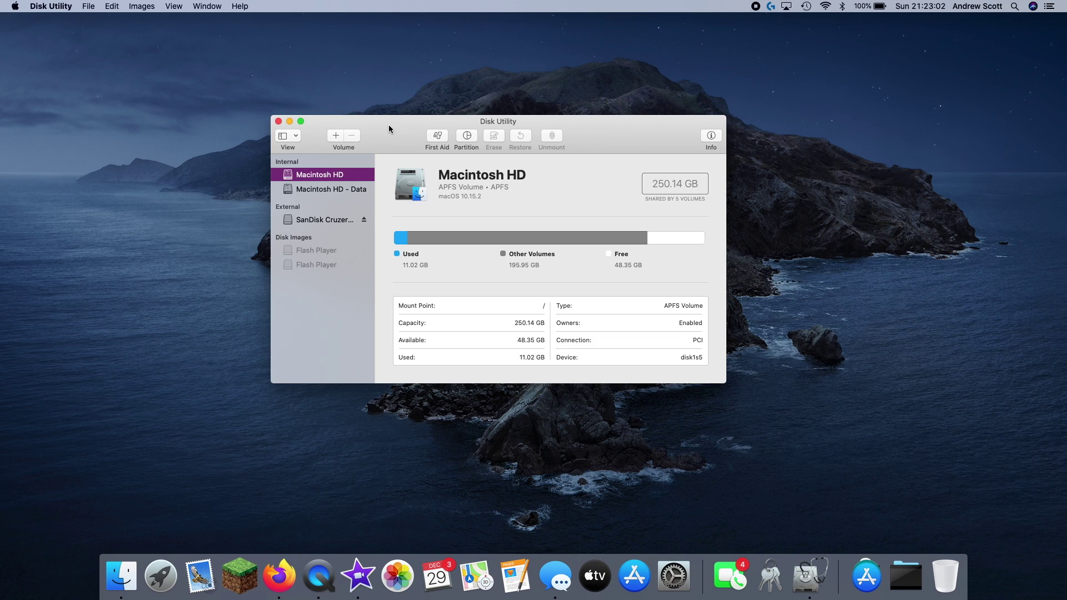
Select the external SanDisk Cruzer Glide Media drive (31.26 GB, Master Boot Record) in the sidebar.
drag(389, 126, 382, 132)
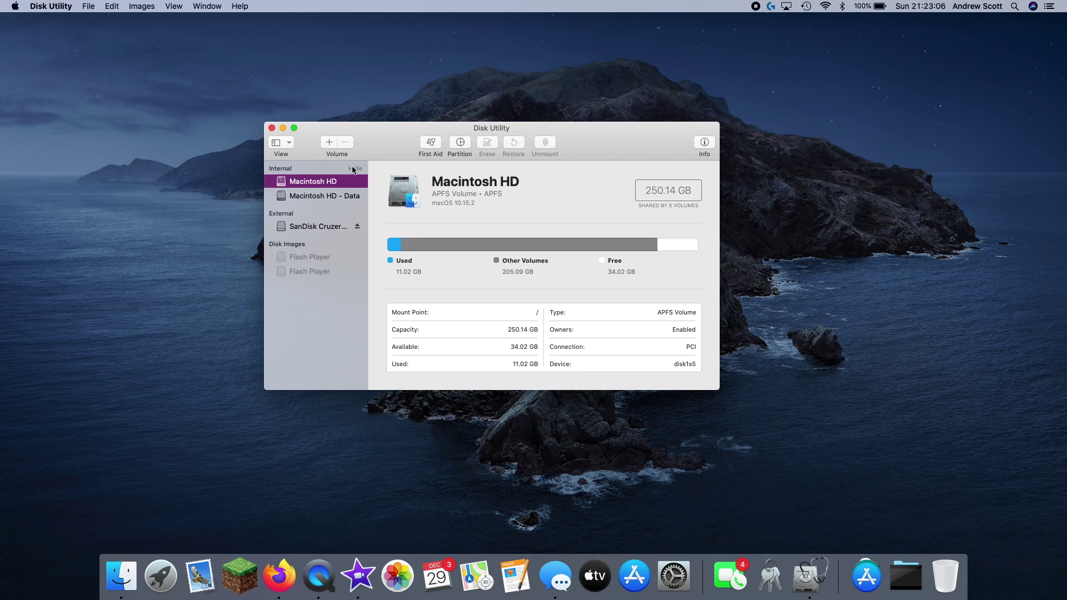
drag(388, 142, 356, 163)
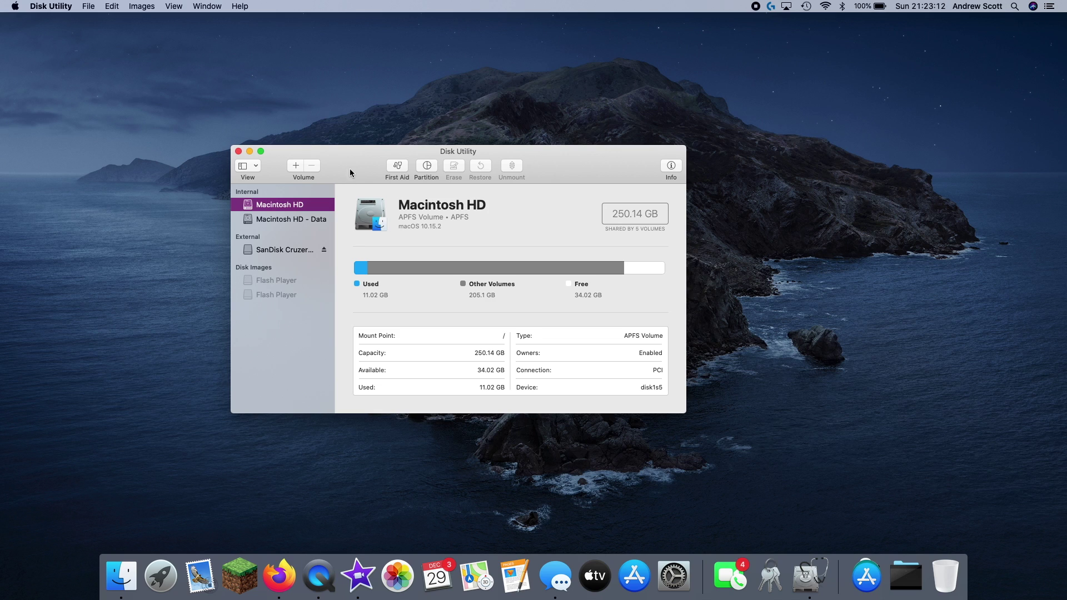
click(298, 222)
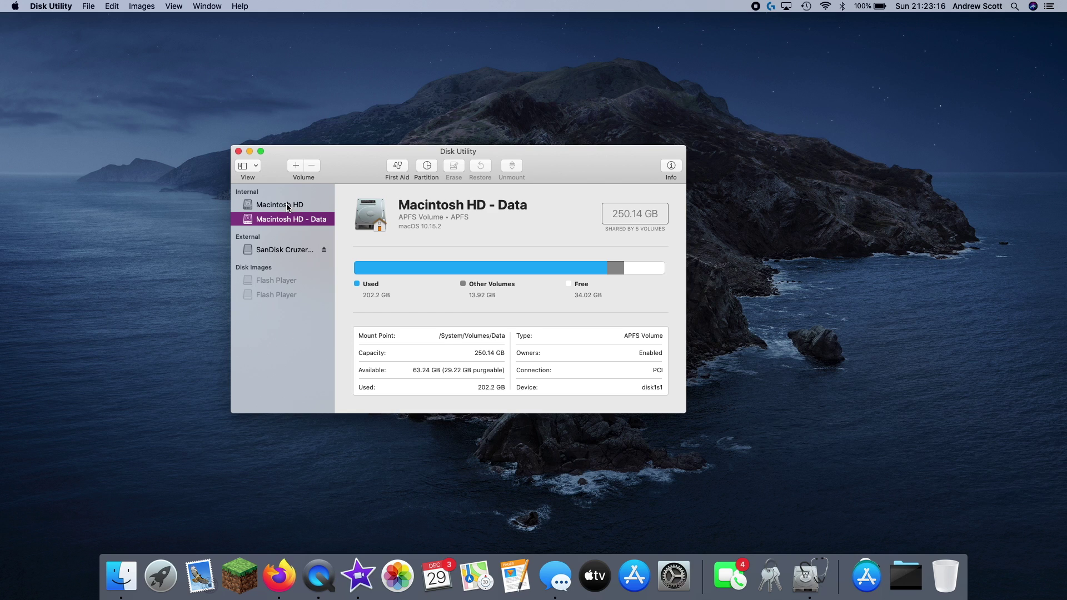
click(288, 206)
click(275, 220)
click(265, 251)
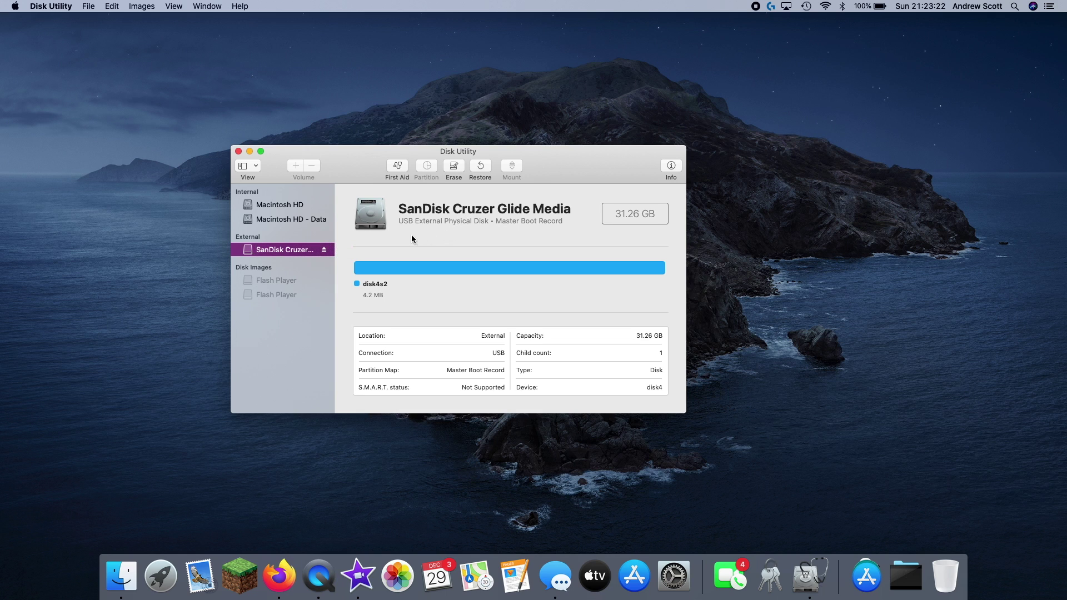
drag(357, 164, 417, 165)
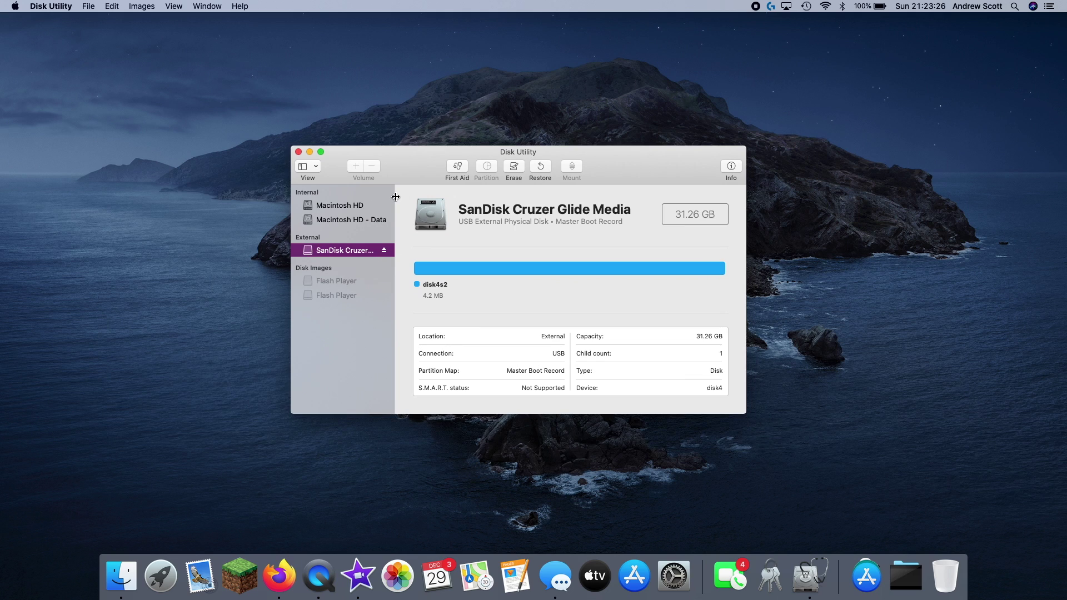
Start erasing the SanDisk drive and set its Security Options level to Fastest after trying each level.
click(514, 168)
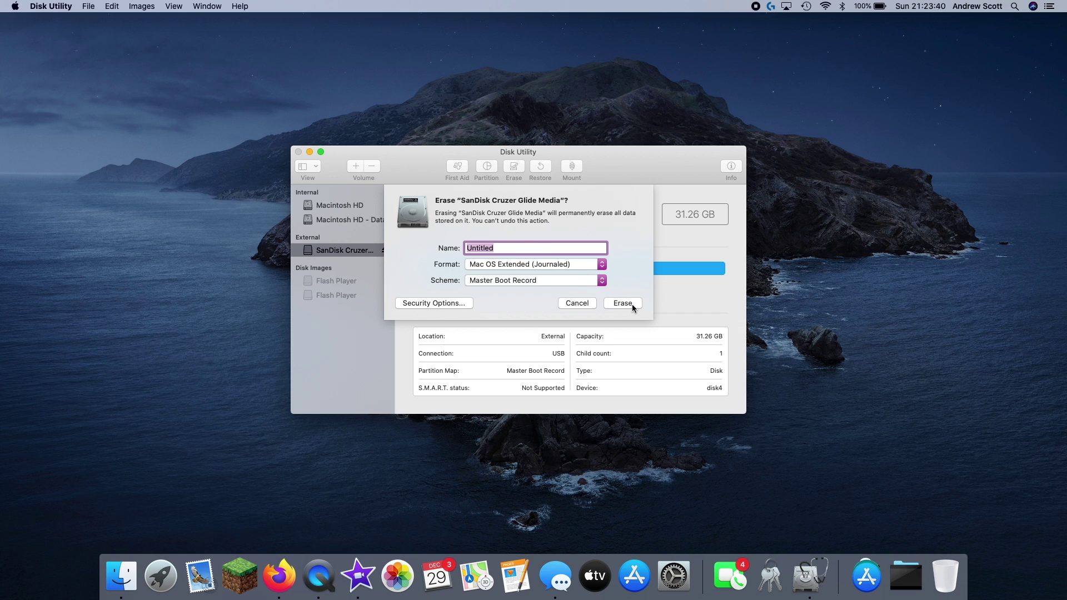
click(451, 305)
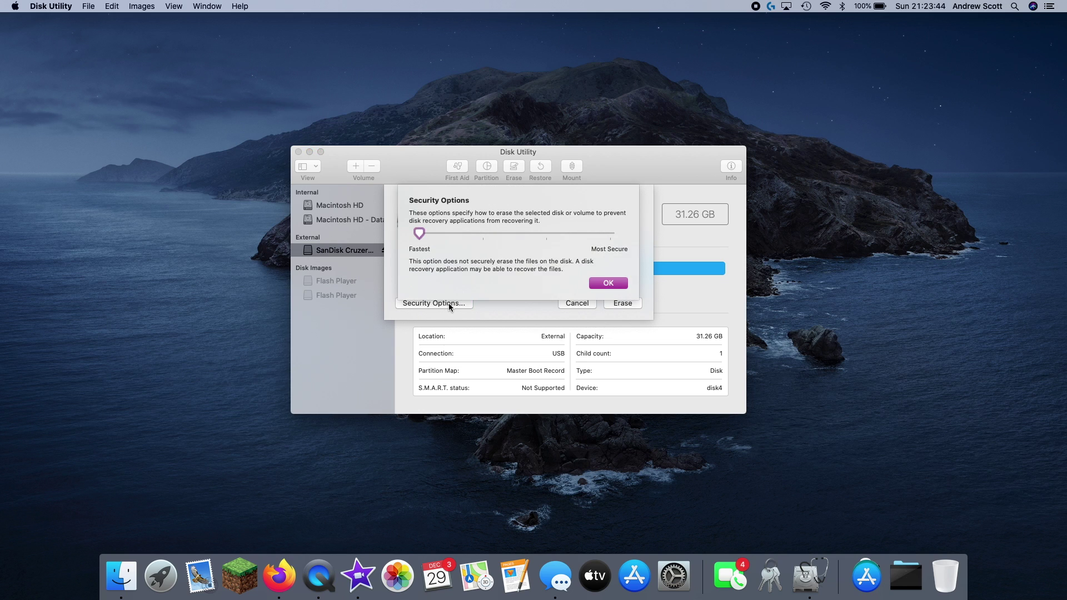
drag(420, 234, 471, 235)
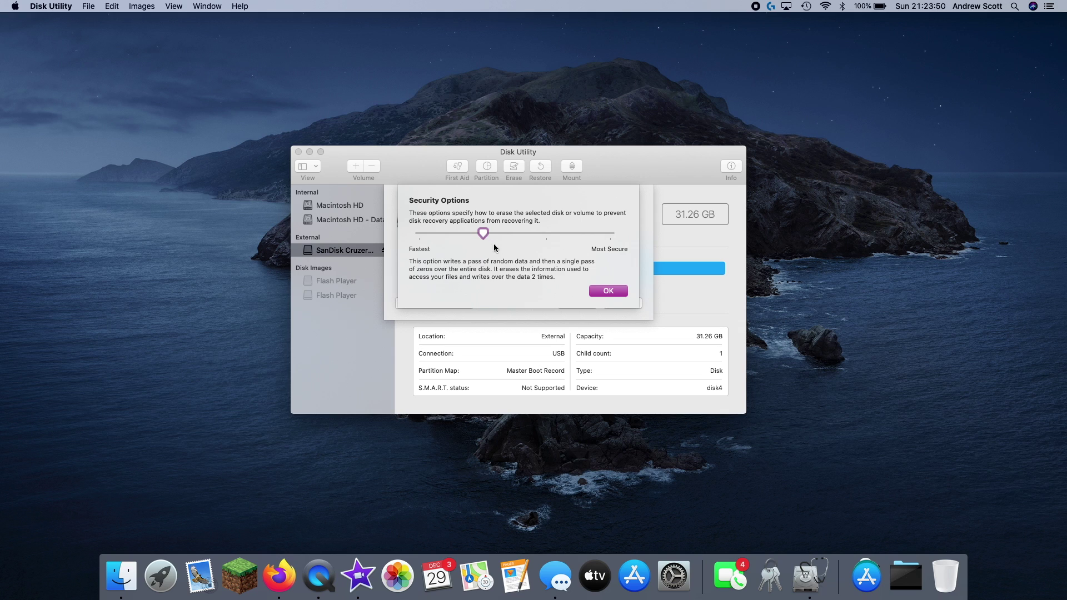
click(547, 235)
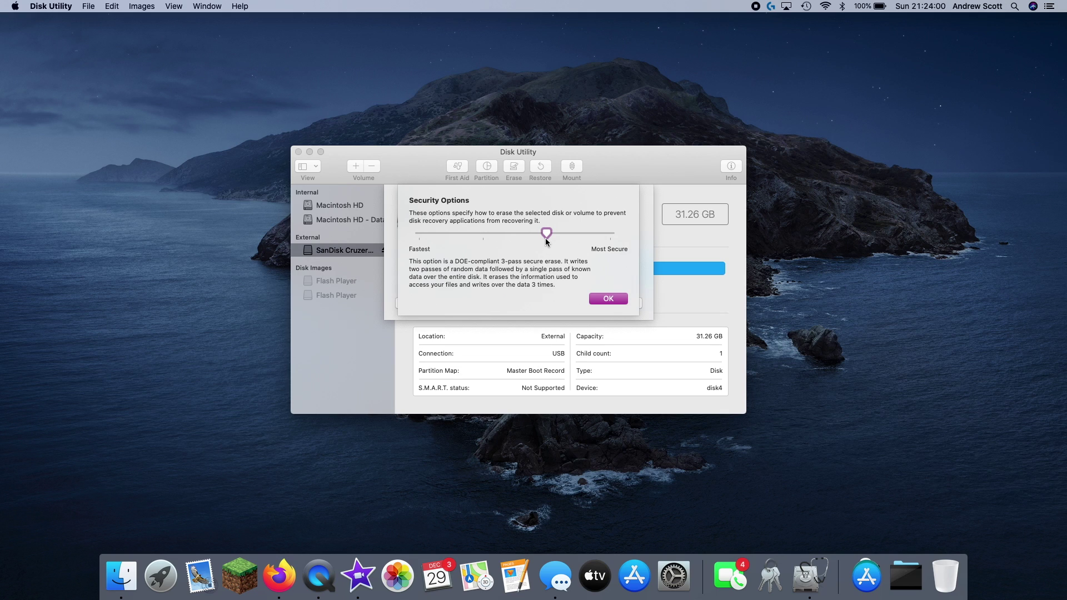
click(613, 235)
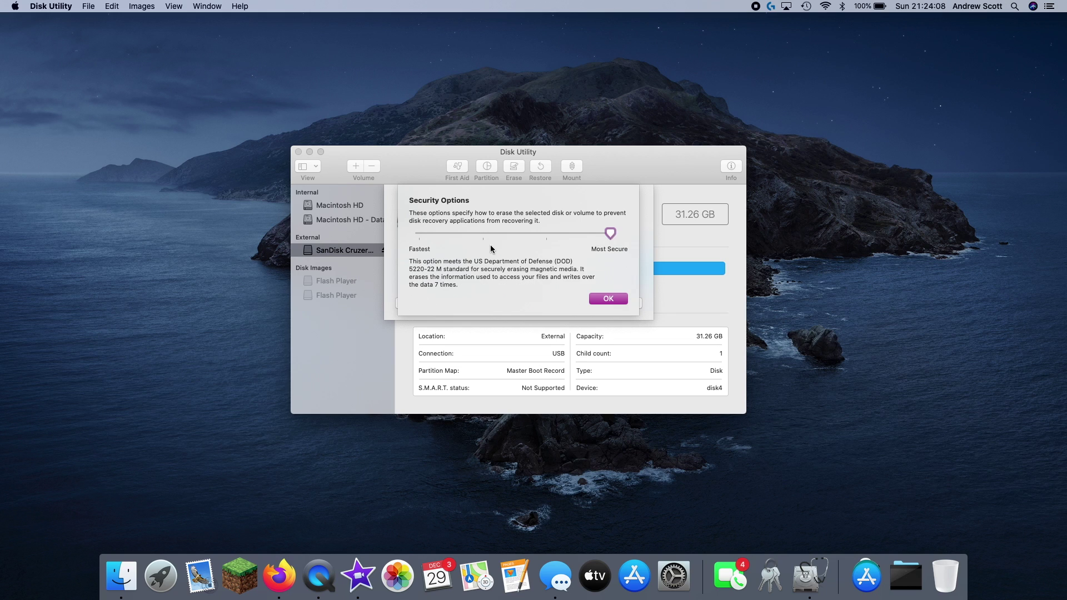
click(419, 234)
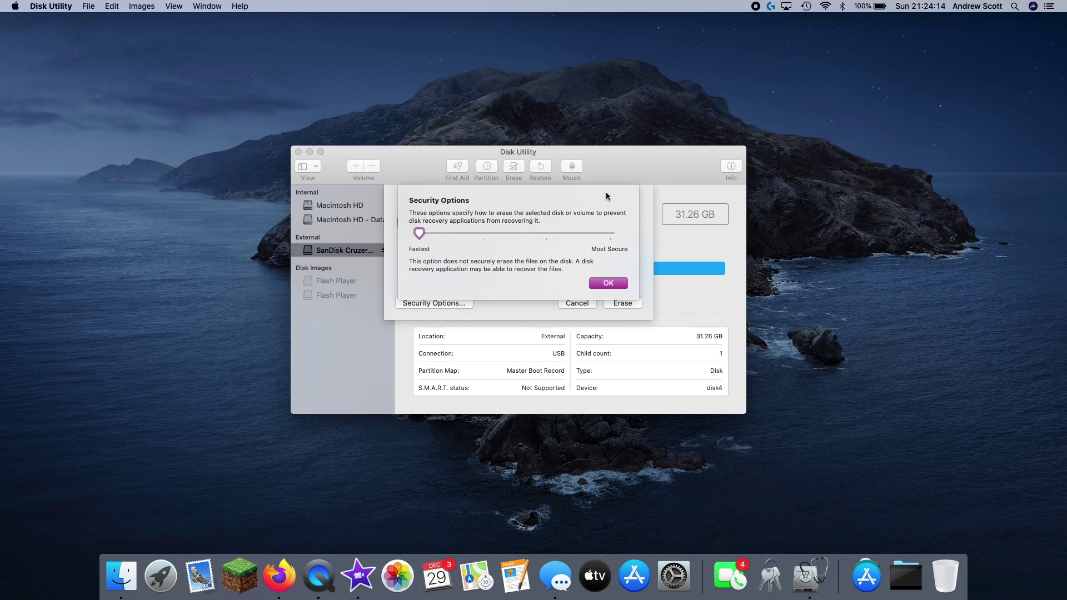
drag(616, 173, 623, 177)
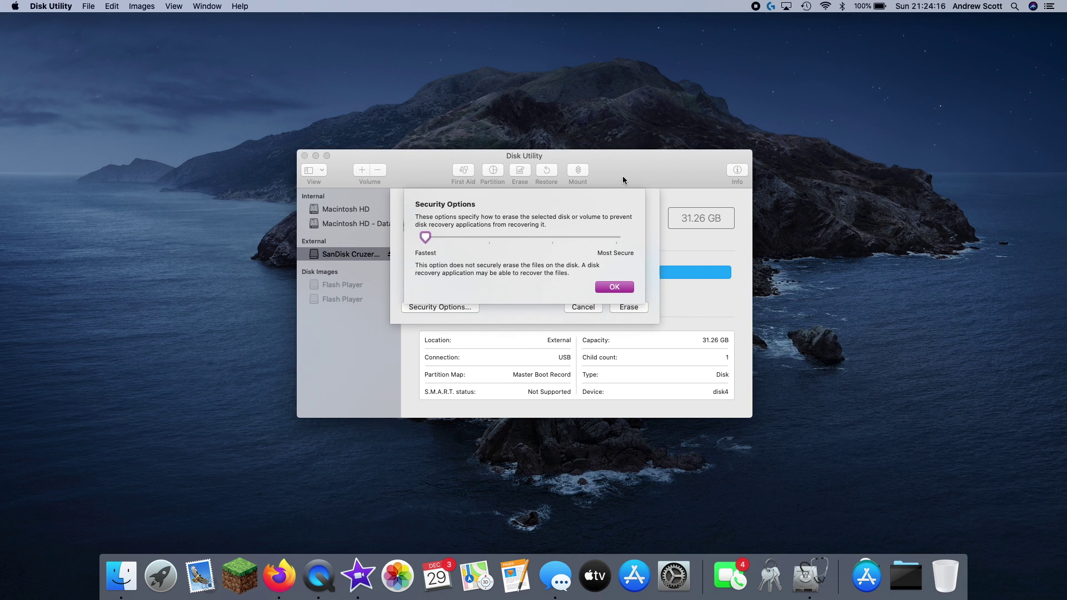
Erase the drive as 'Untitled', Mac OS Extended (Journaled), review the log, and close the report.
click(612, 287)
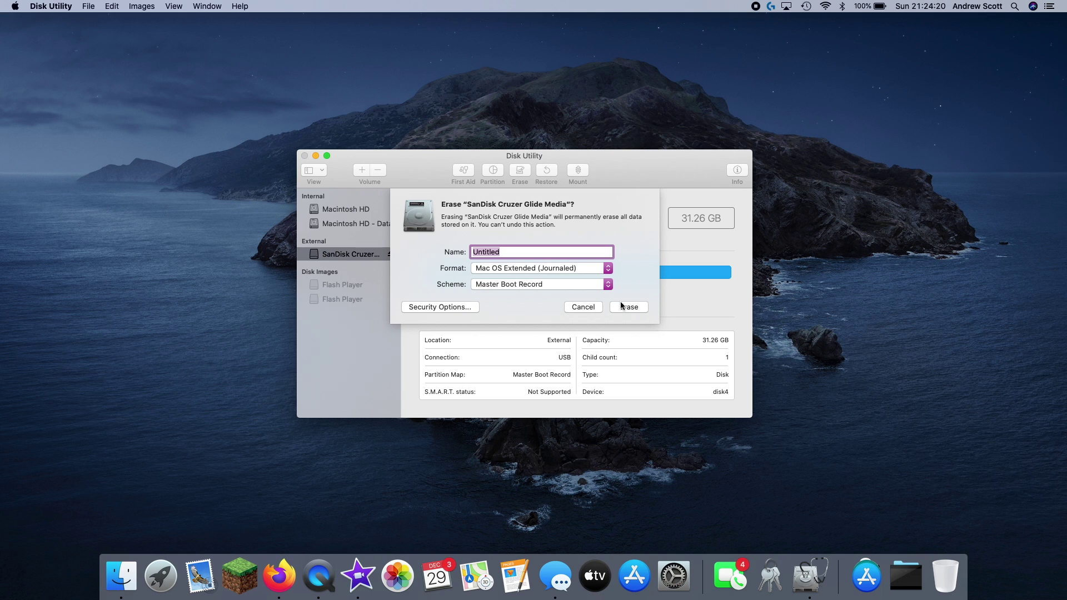
click(627, 307)
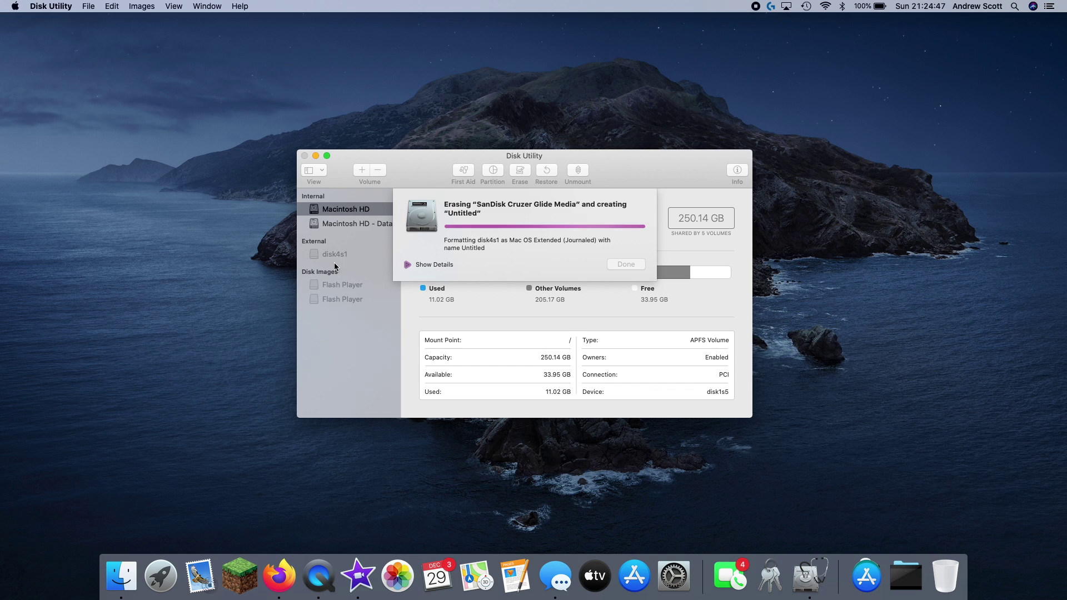
click(407, 264)
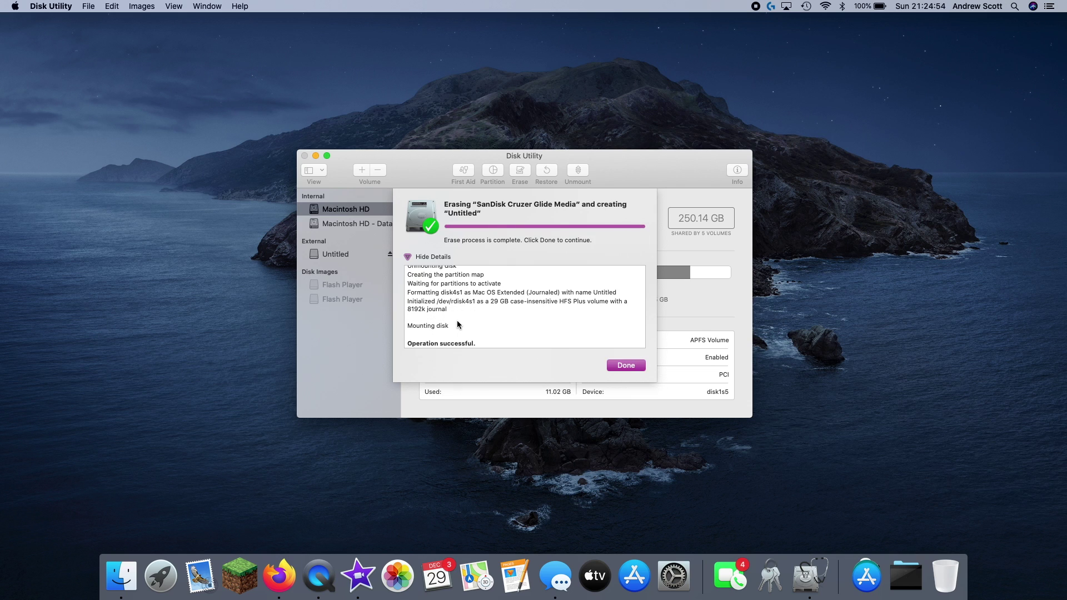
click(625, 366)
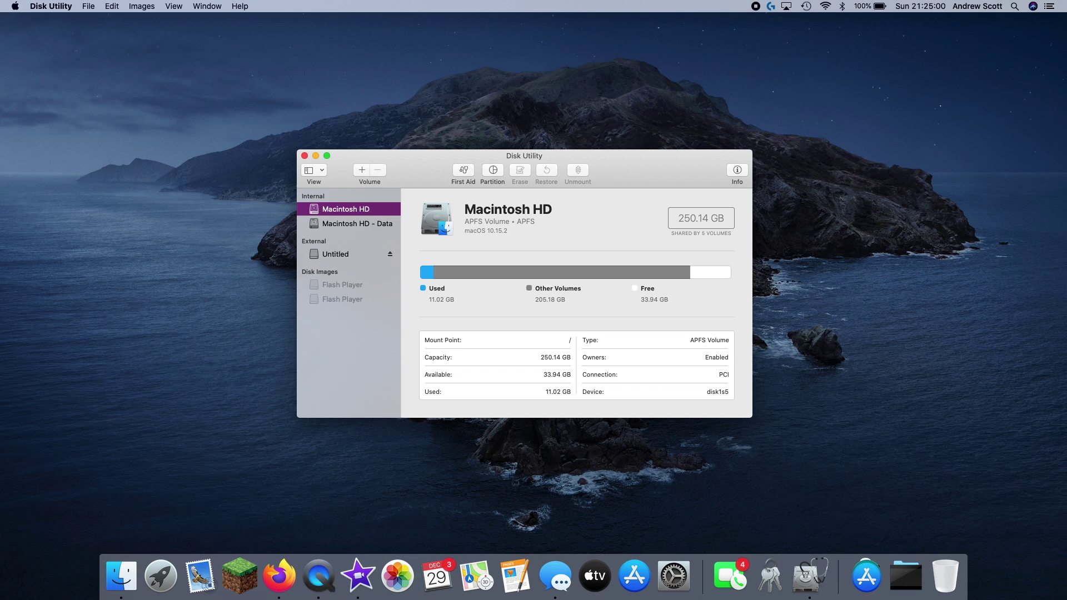
Open a new Finder window and go to the Everyone's Stuff shared location.
key(super+Tab)
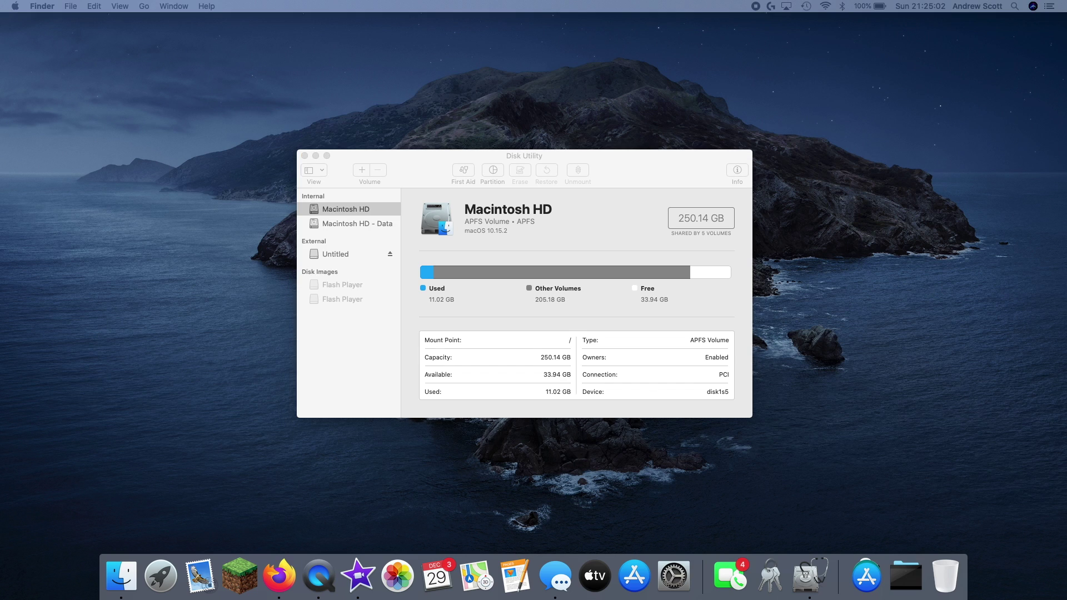
drag(966, 124, 1012, 73)
key(super+n)
drag(645, 117, 572, 110)
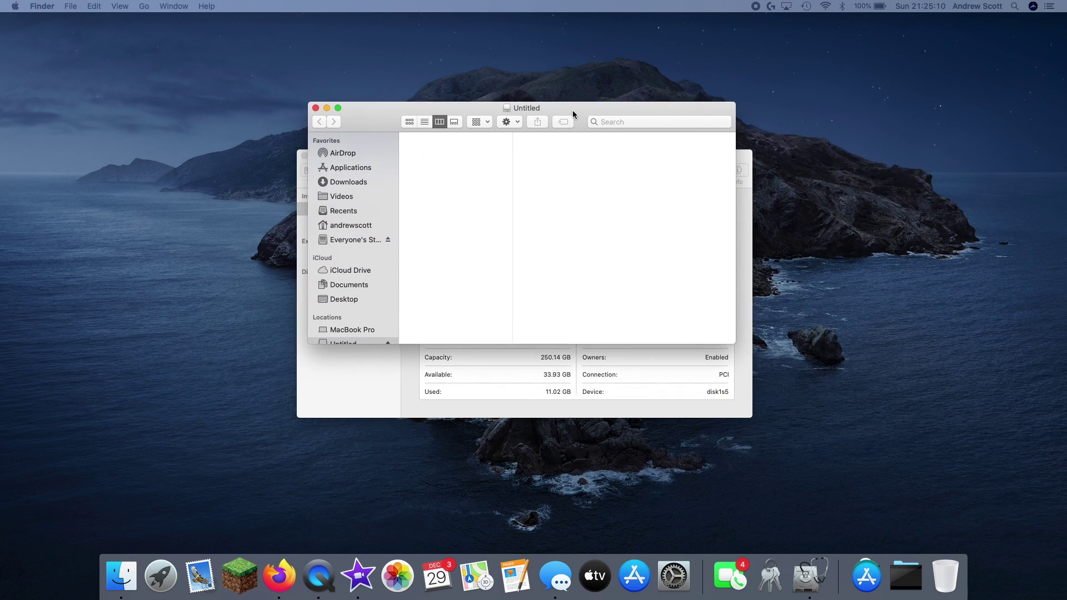
scroll(361, 288, down, 3)
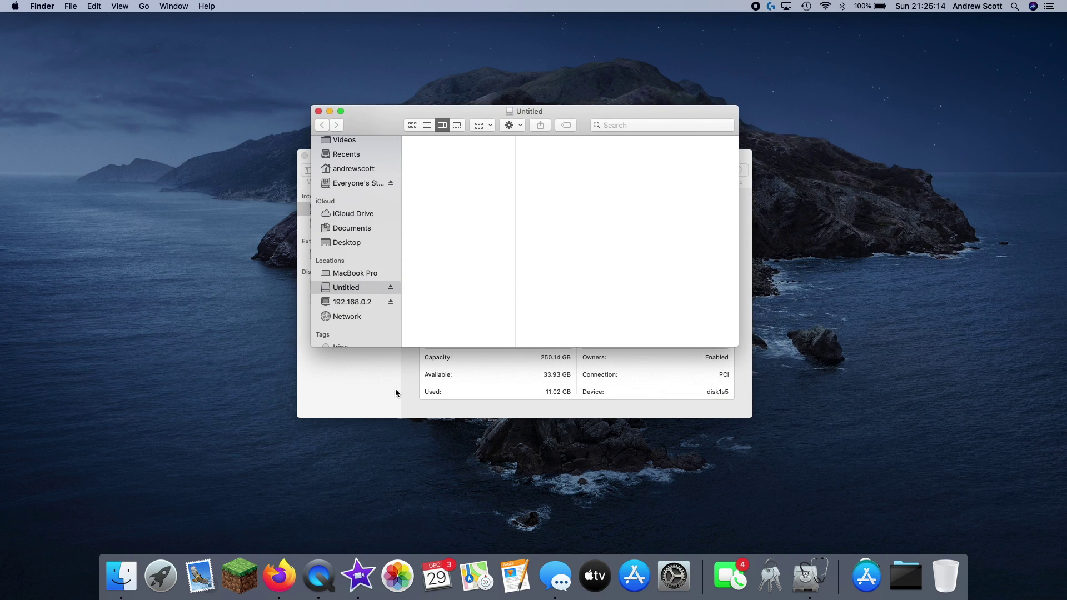
click(334, 184)
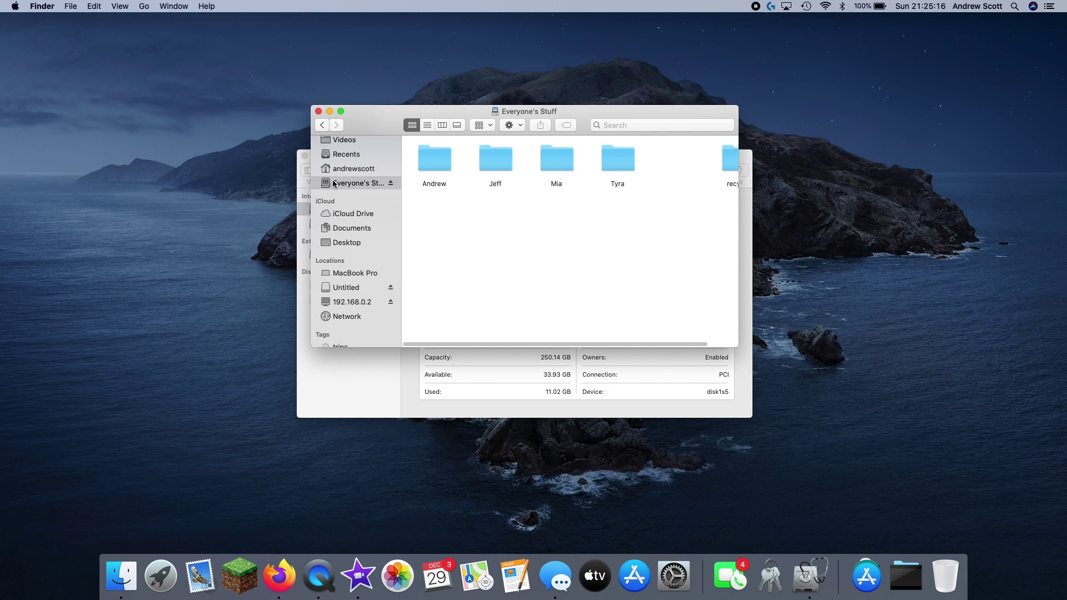
click(444, 161)
double_click(445, 158)
double_click(444, 158)
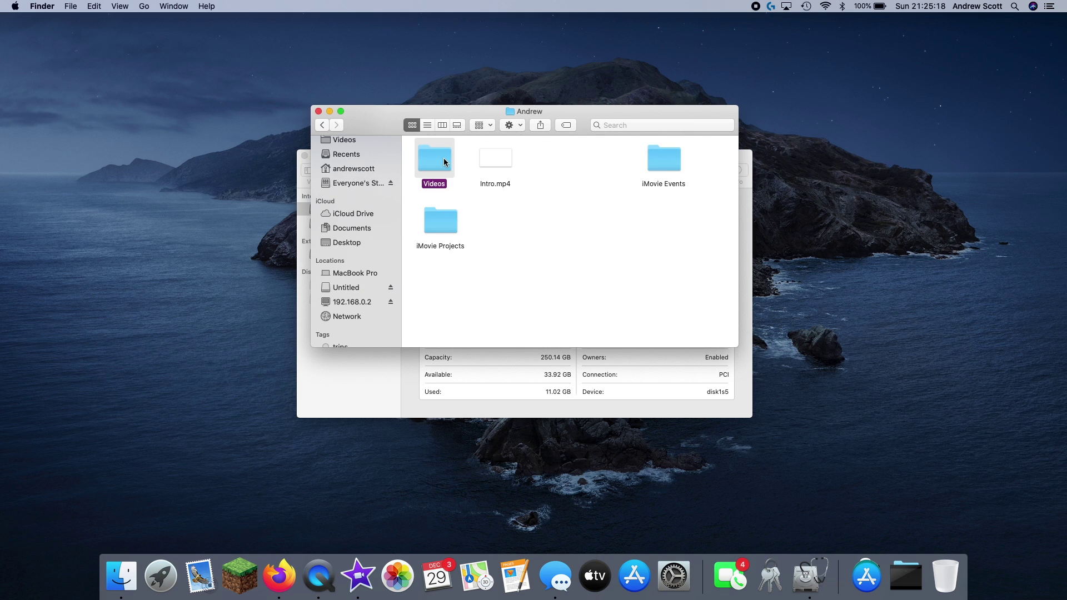
click(500, 179)
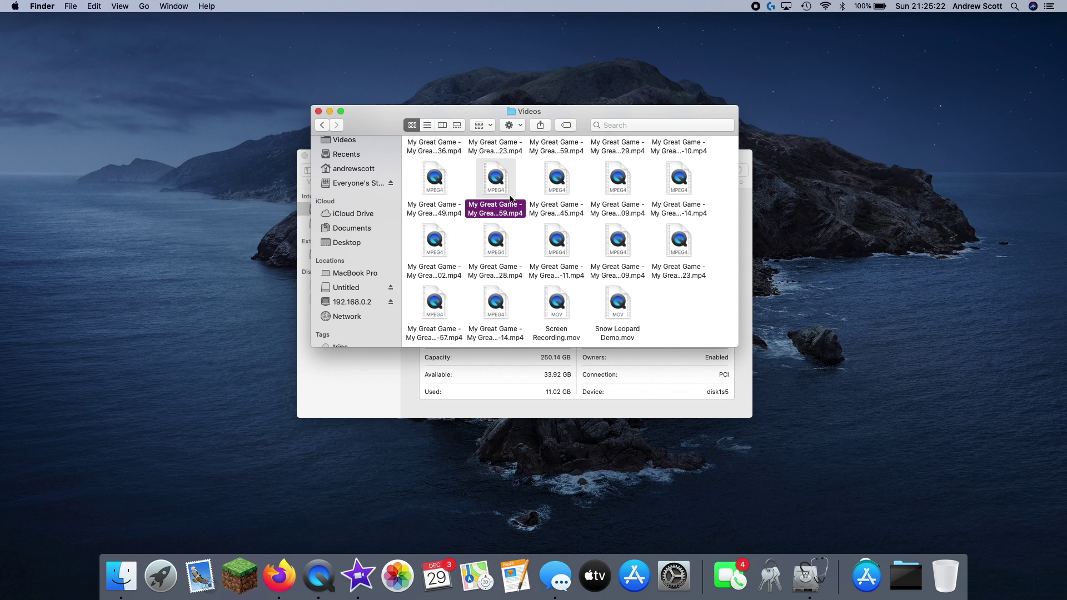
right_click(501, 177)
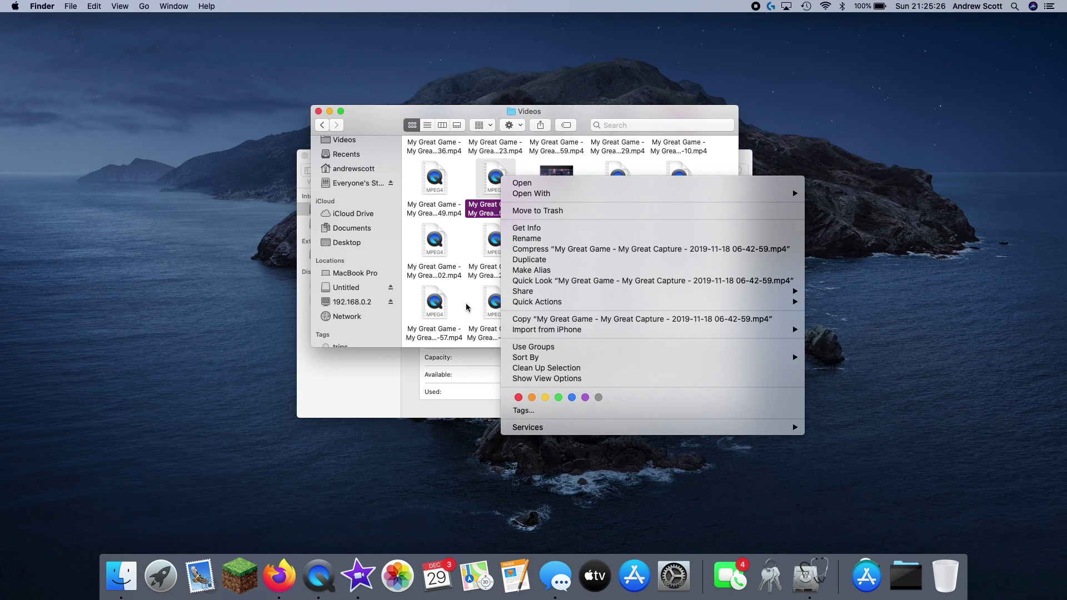
click(535, 320)
Paste the copied video onto the empty Untitled drive.
click(339, 287)
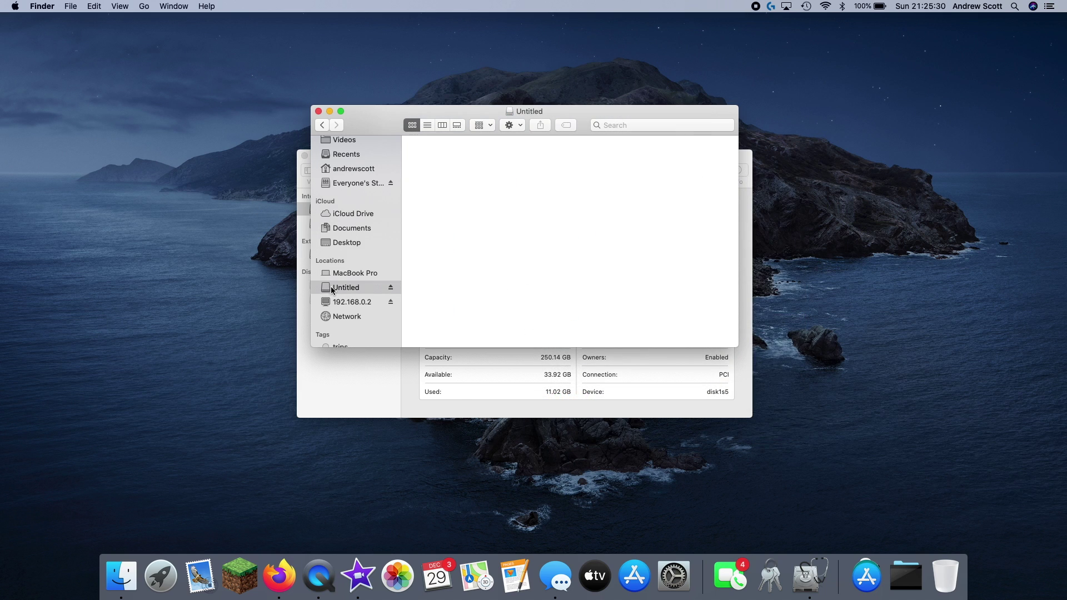
right_click(455, 156)
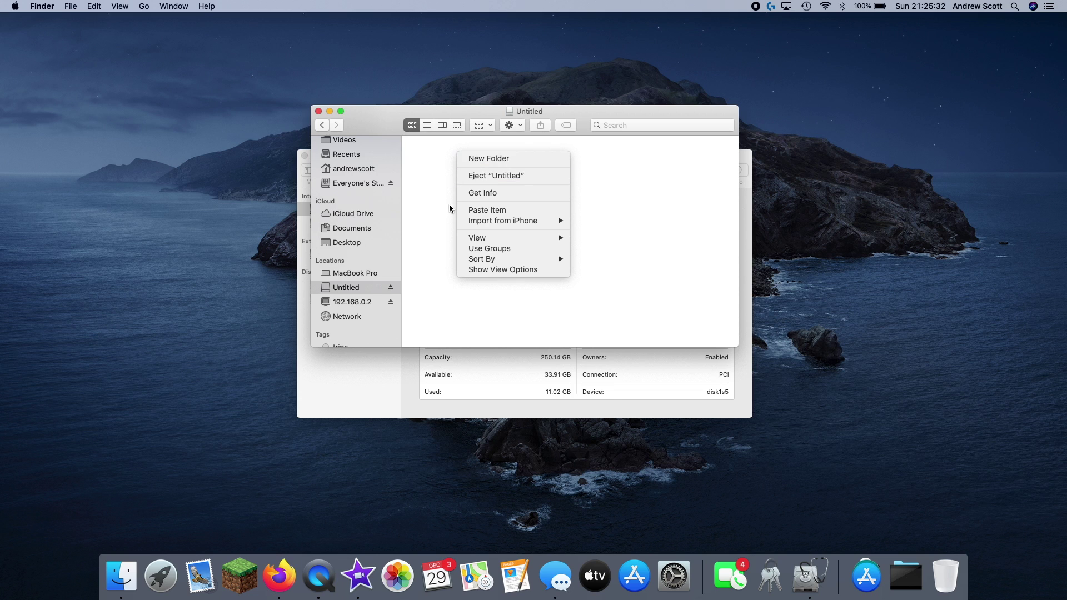
click(463, 209)
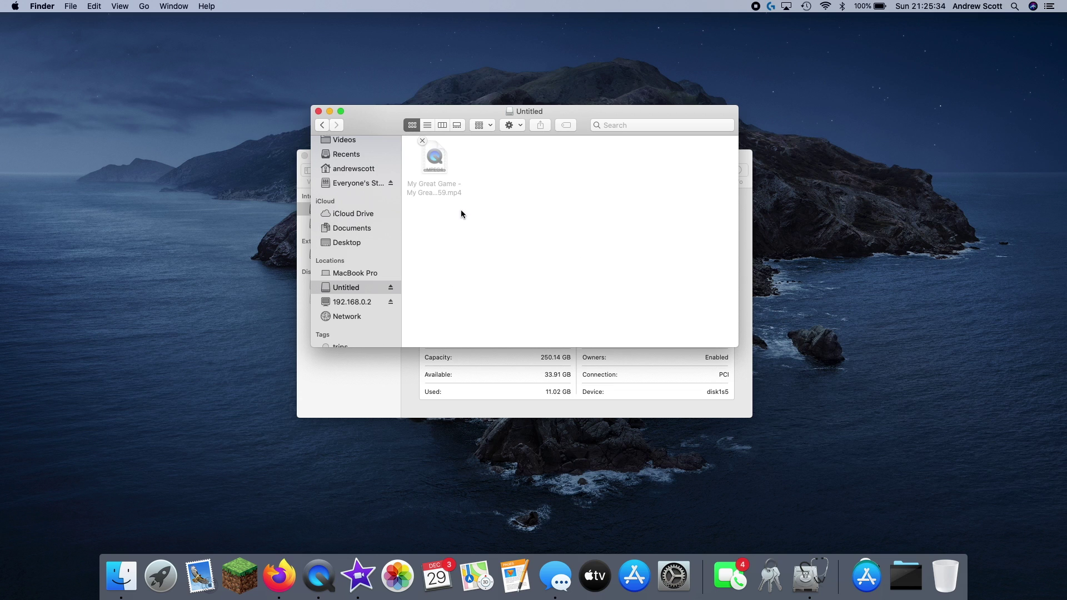
drag(382, 117, 380, 125)
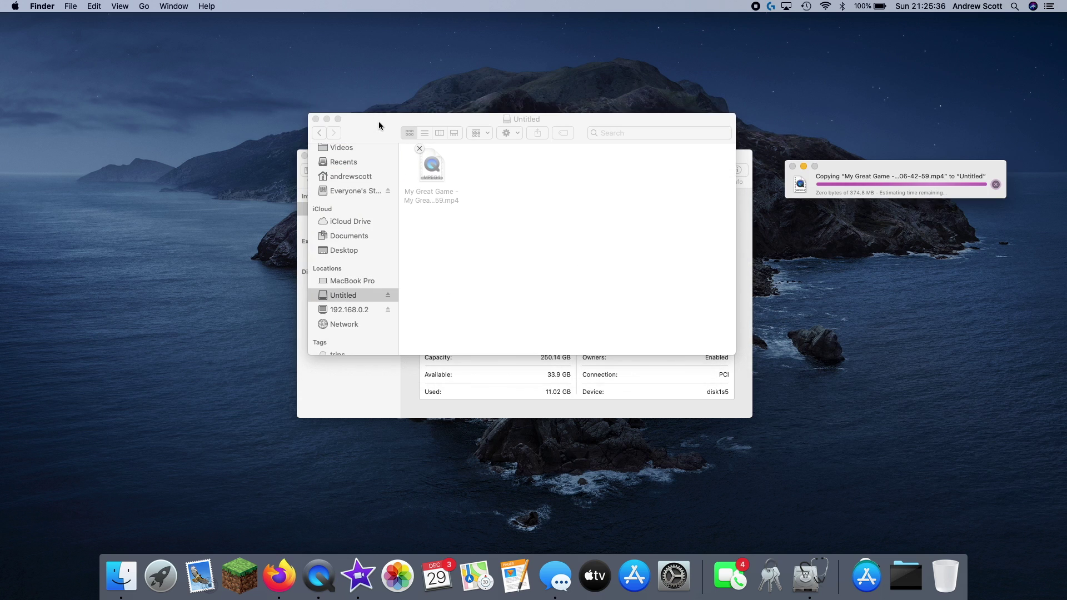
drag(939, 168, 673, 179)
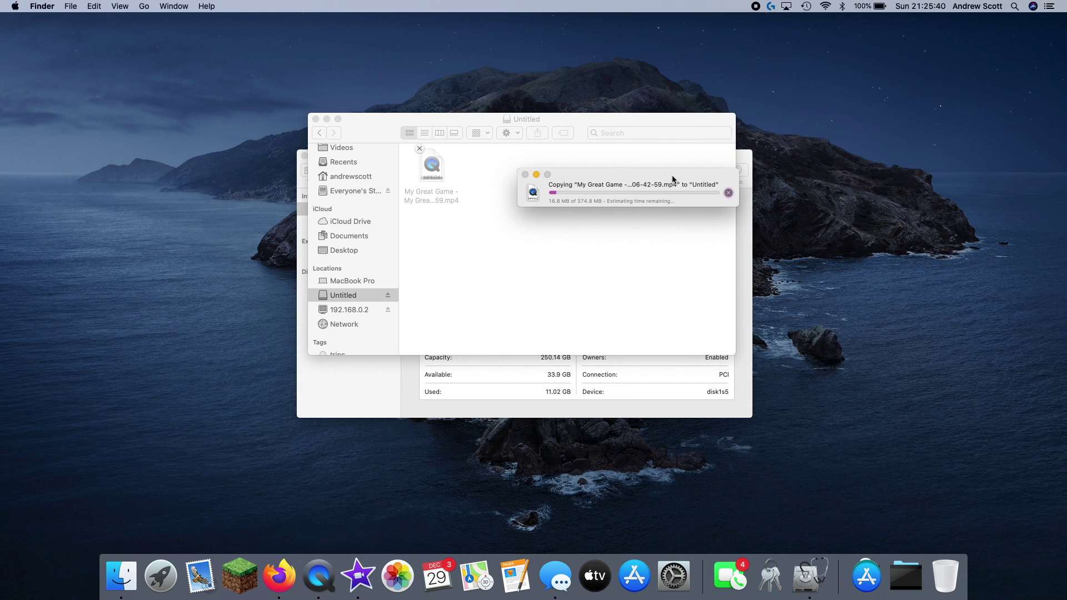
Minimise the copy progress, Untitled drive and Disk Utility windows to reveal the desktop.
click(537, 175)
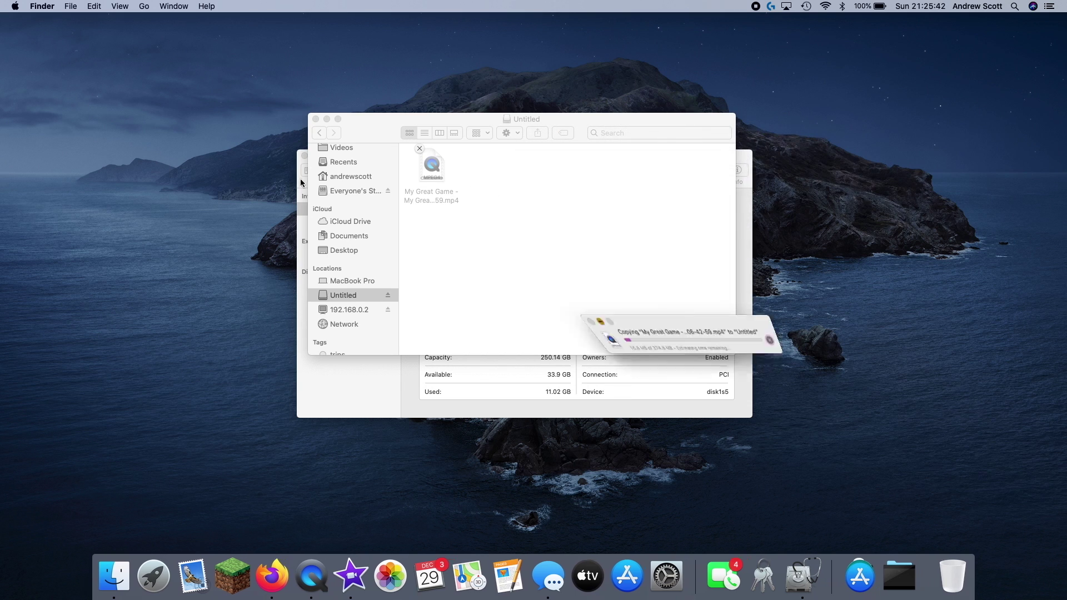
click(326, 119)
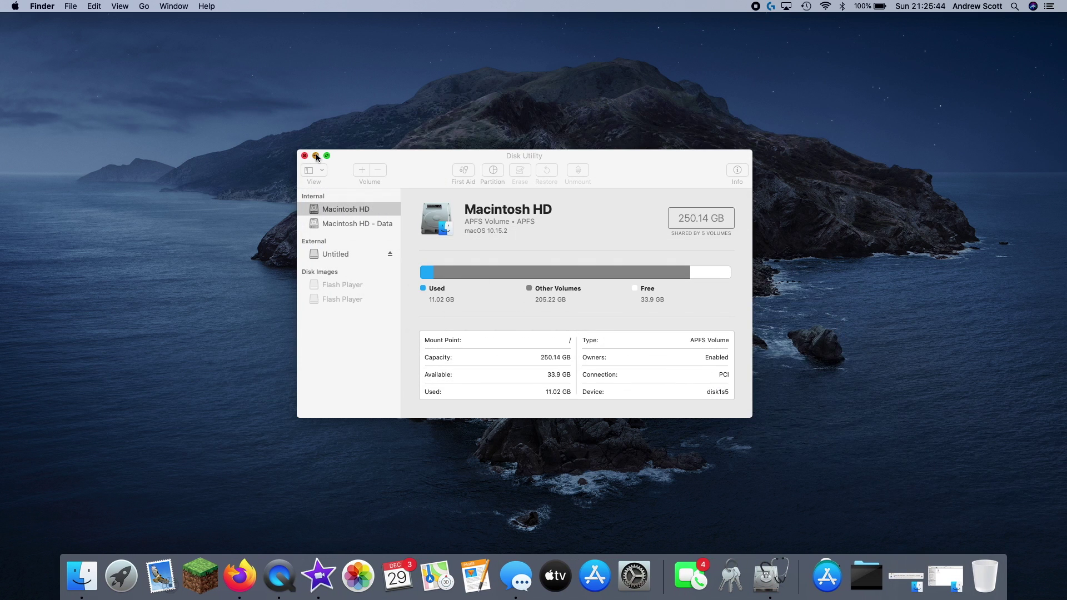
click(315, 156)
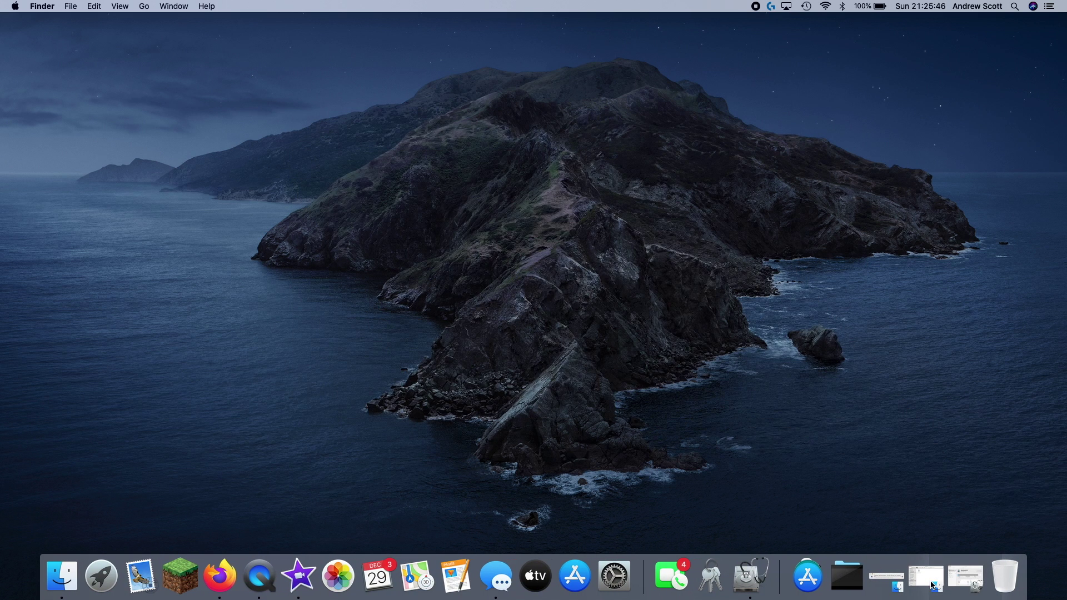